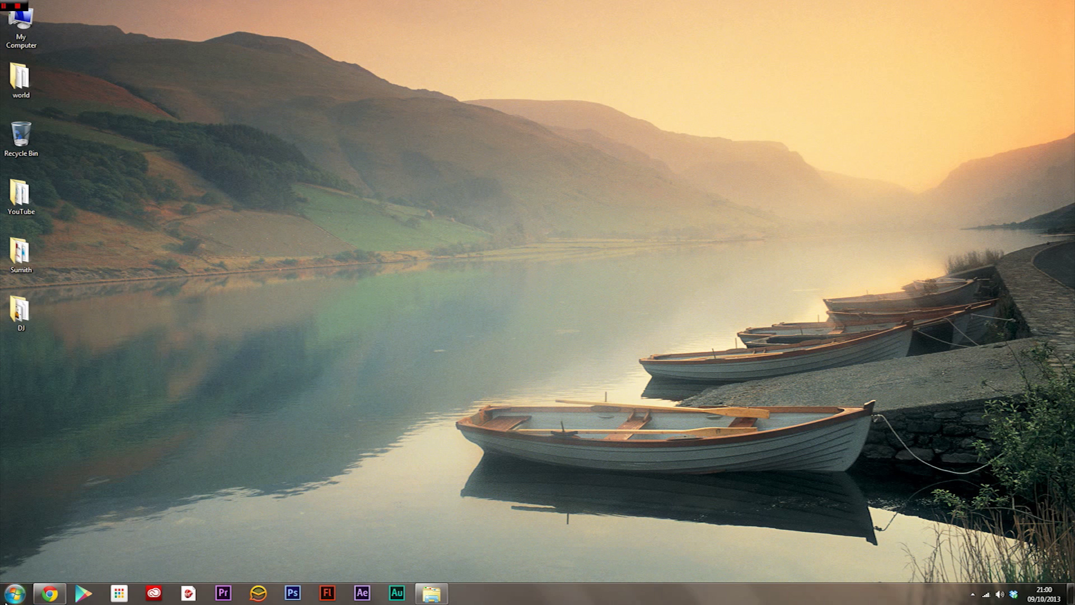
# Step: Restore the Droid@Screen download page in Chrome and highlight the Version 1.0.2 and Version 0.3 entries
pyautogui.click(49, 593)
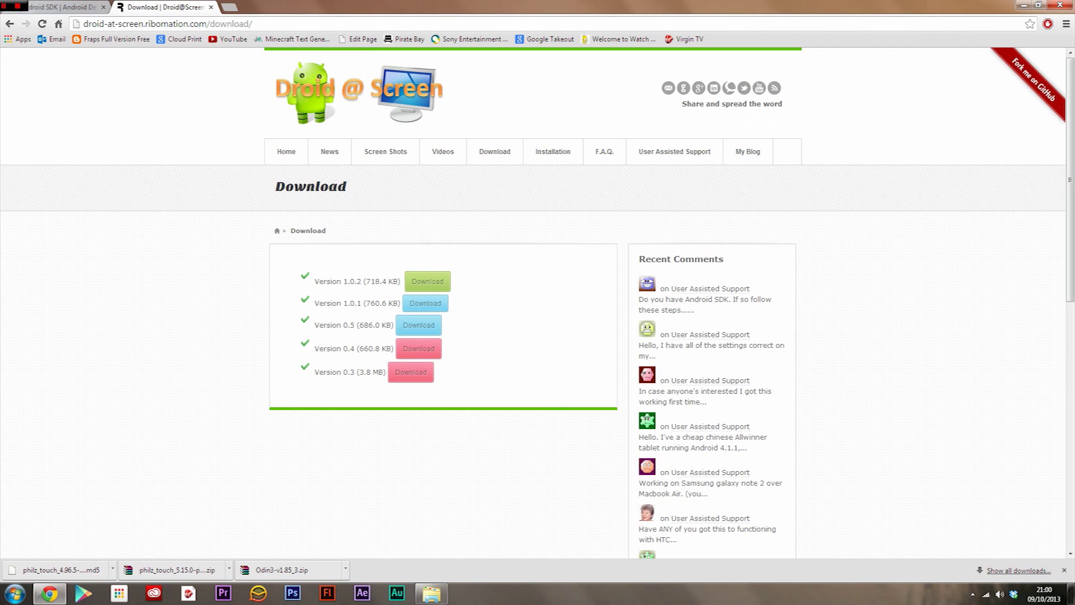
pyautogui.moveTo(252, 23); pyautogui.dragTo(89, 23)
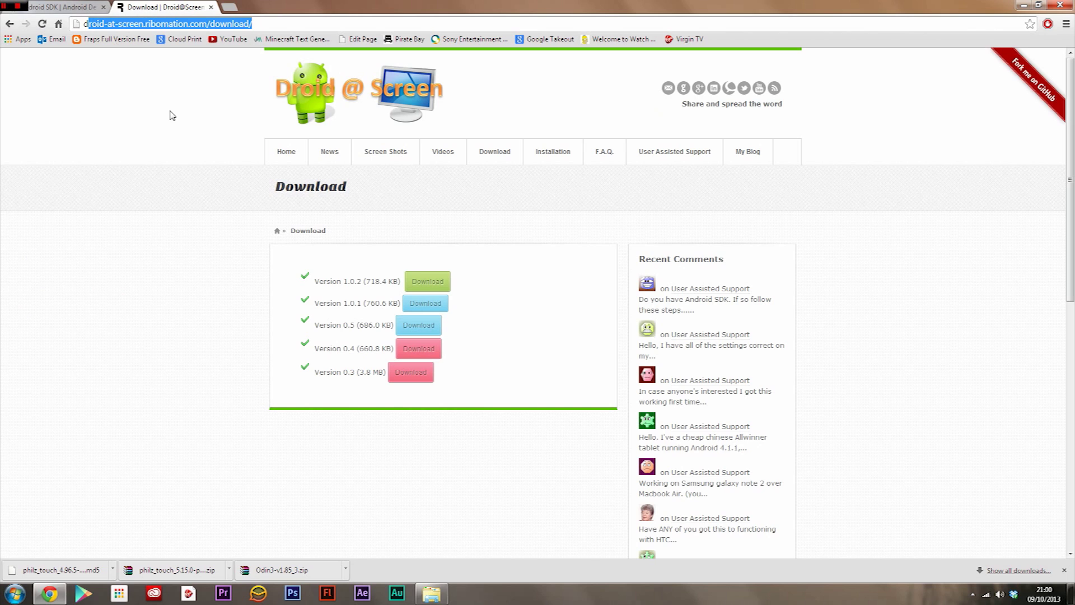
pyautogui.click(173, 115)
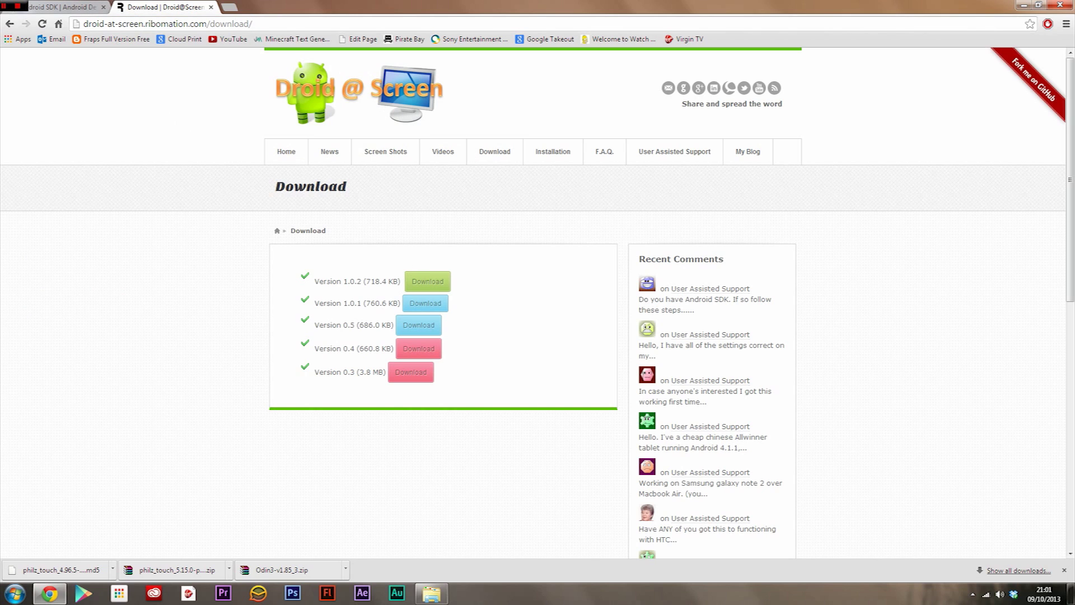
pyautogui.moveTo(313, 281); pyautogui.dragTo(401, 281)
pyautogui.click(606, 309)
pyautogui.moveTo(386, 372)
pyautogui.mouseDown()
pyautogui.moveTo(314, 371)
pyautogui.moveTo(316, 352)
pyautogui.moveTo(392, 356)
pyautogui.mouseUp()
pyautogui.click(498, 307)
# Step: On the Android SDK tab, try the Windows ADT Bundle, browse Download for Other Platforms, then minimize Chrome
pyautogui.click(56, 6)
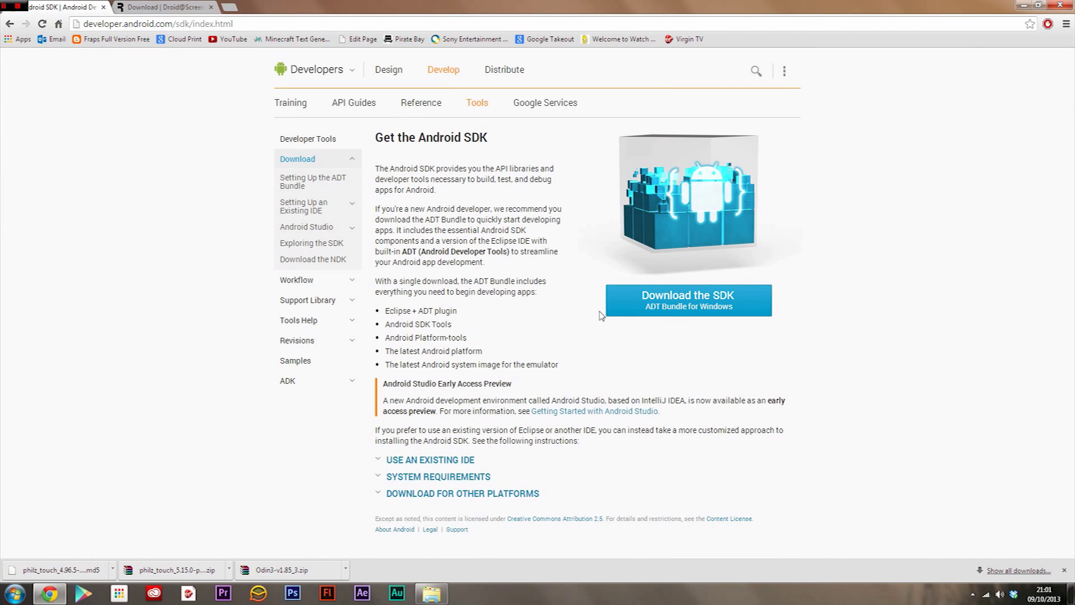
pyautogui.click(688, 312)
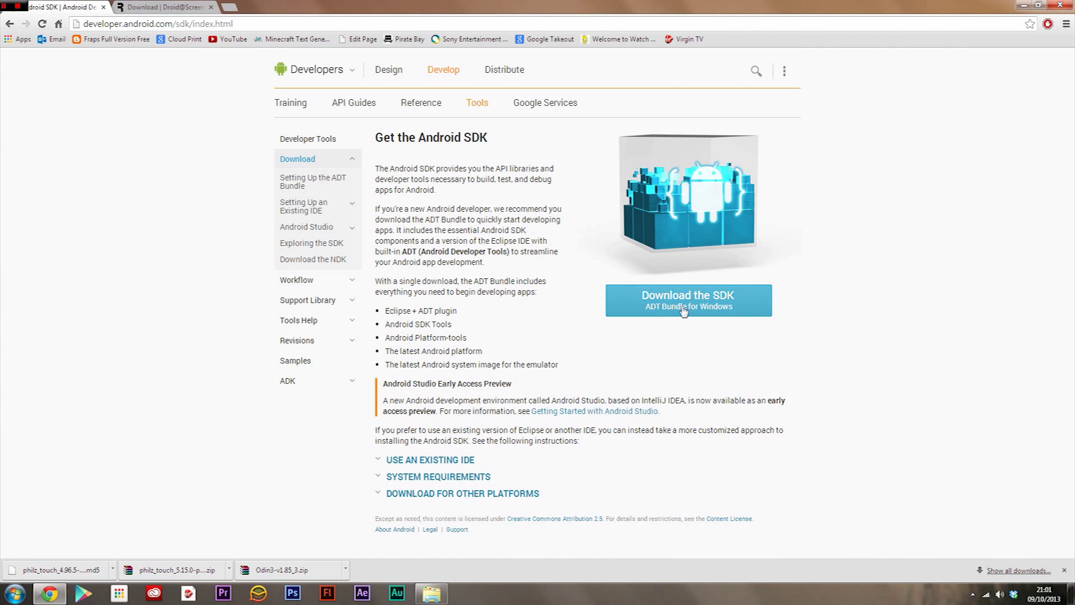
pyautogui.click(400, 493)
pyautogui.scroll(-3, 542, 489)
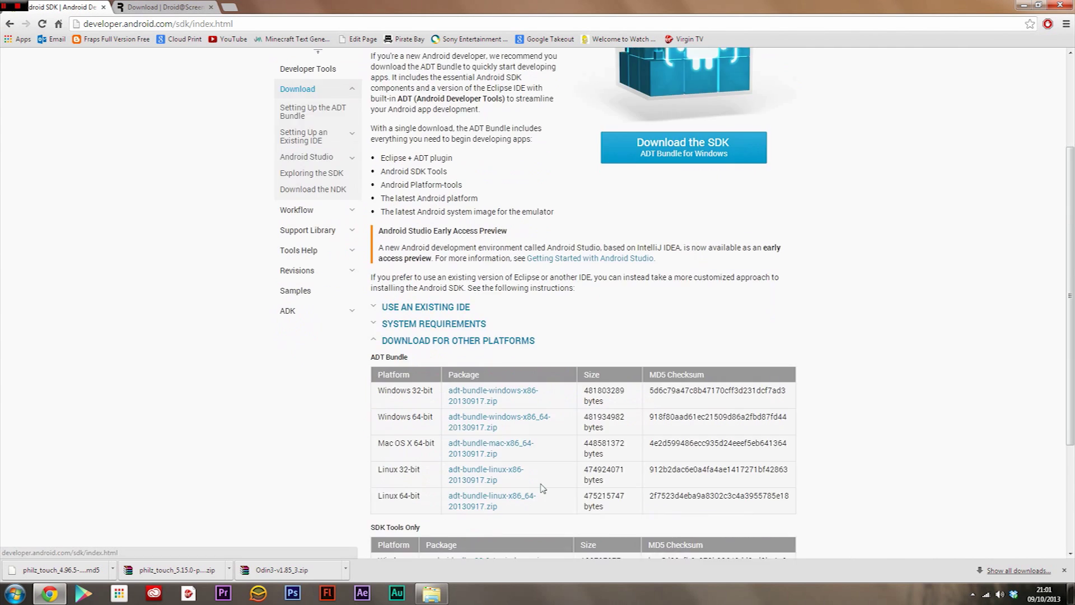
pyautogui.scroll(-3, 543, 488)
pyautogui.scroll(-1, 482, 506)
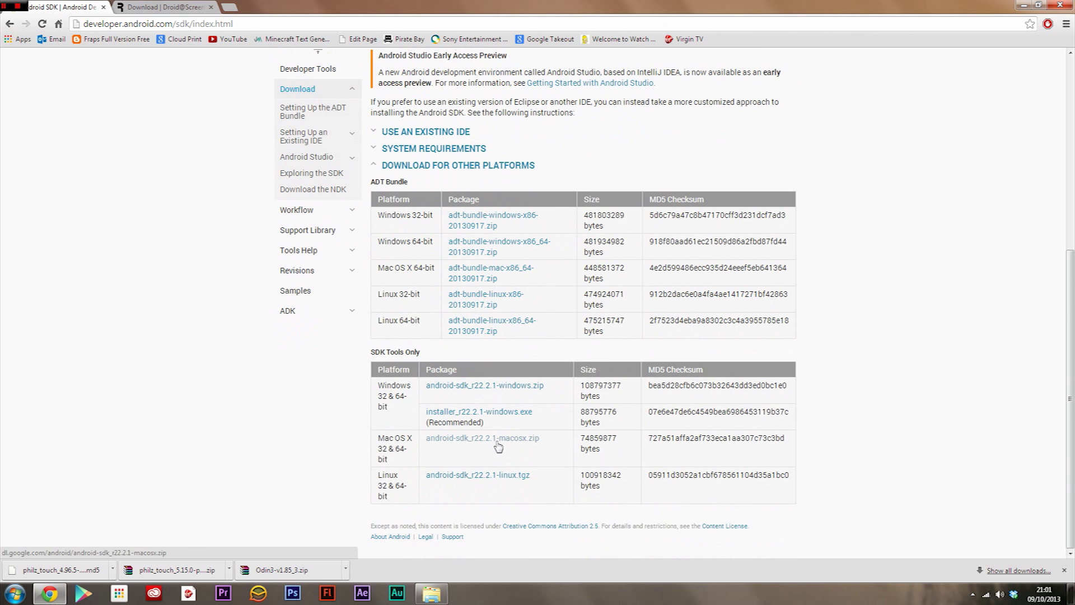
pyautogui.scroll(5, 447, 479)
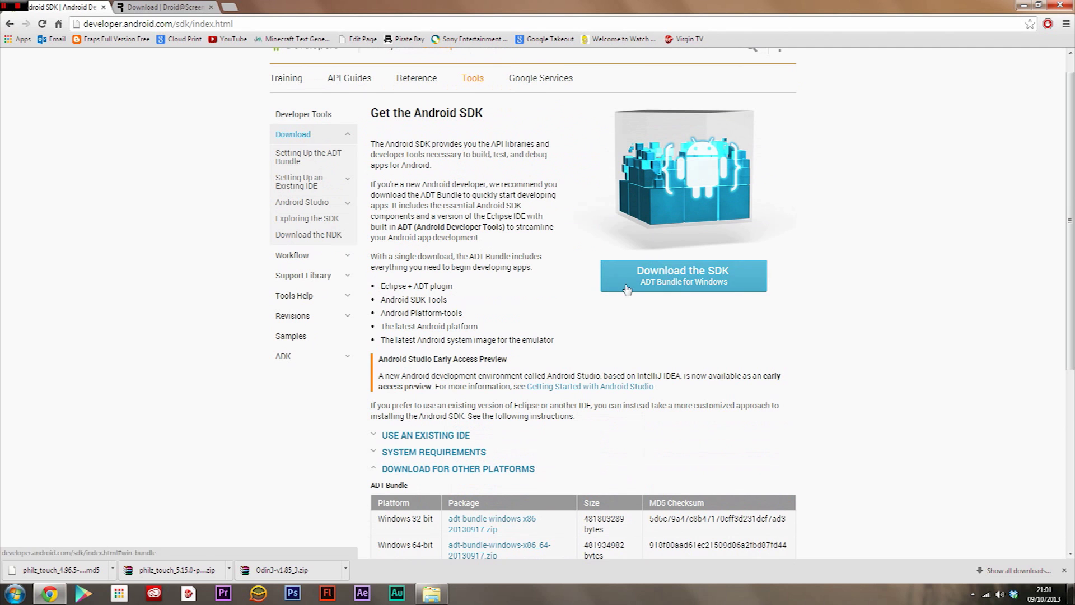
pyautogui.scroll(1, 410, 88)
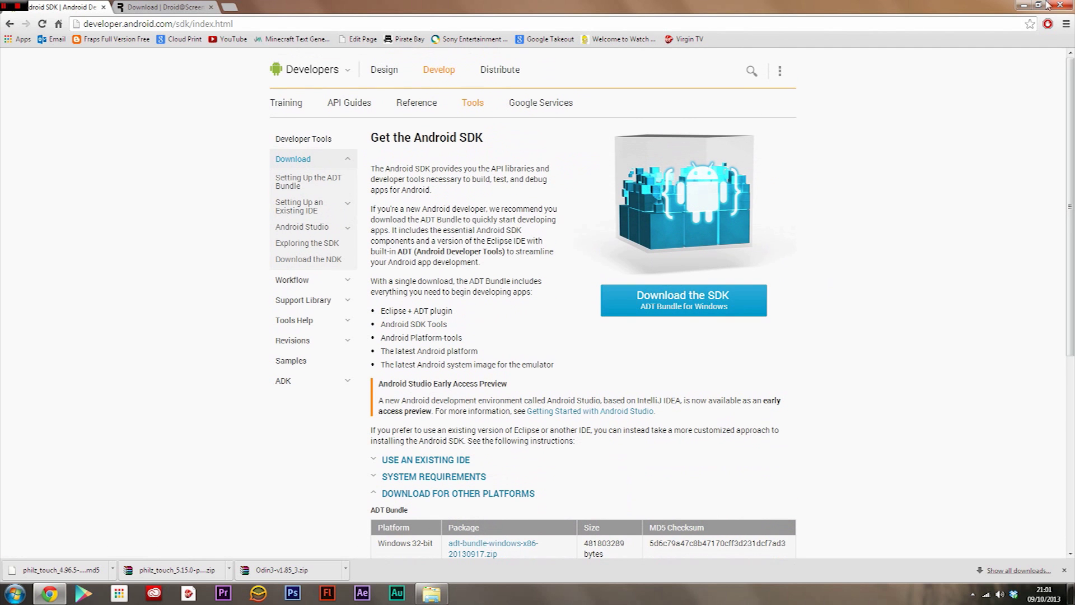
pyautogui.click(1022, 5)
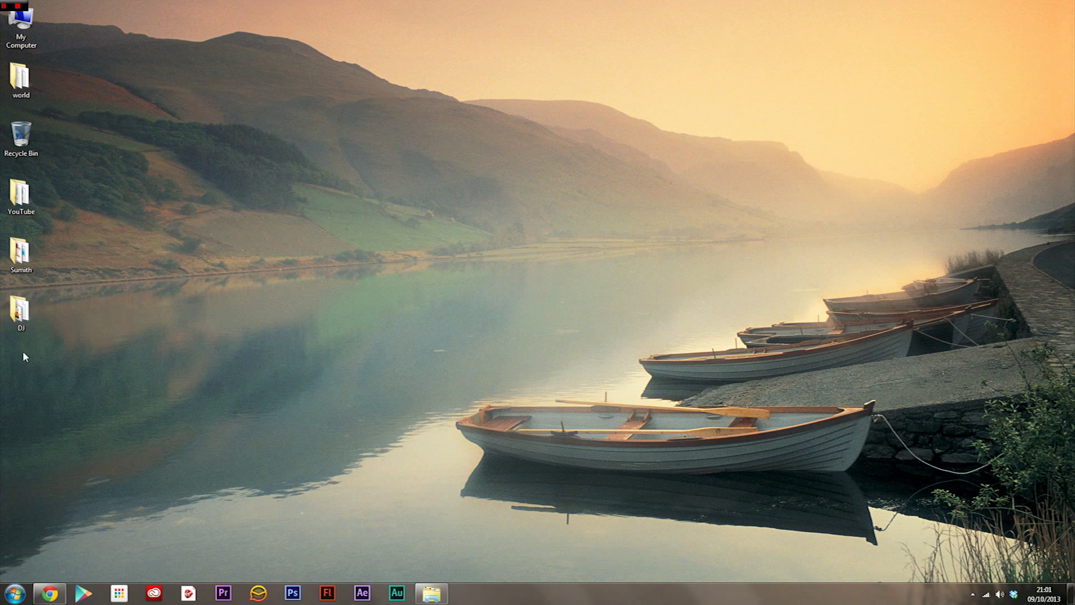
# Step: Open DJ > android-sdk-windows on the desktop and launch SDK Manager
pyautogui.doubleClick(20, 311)
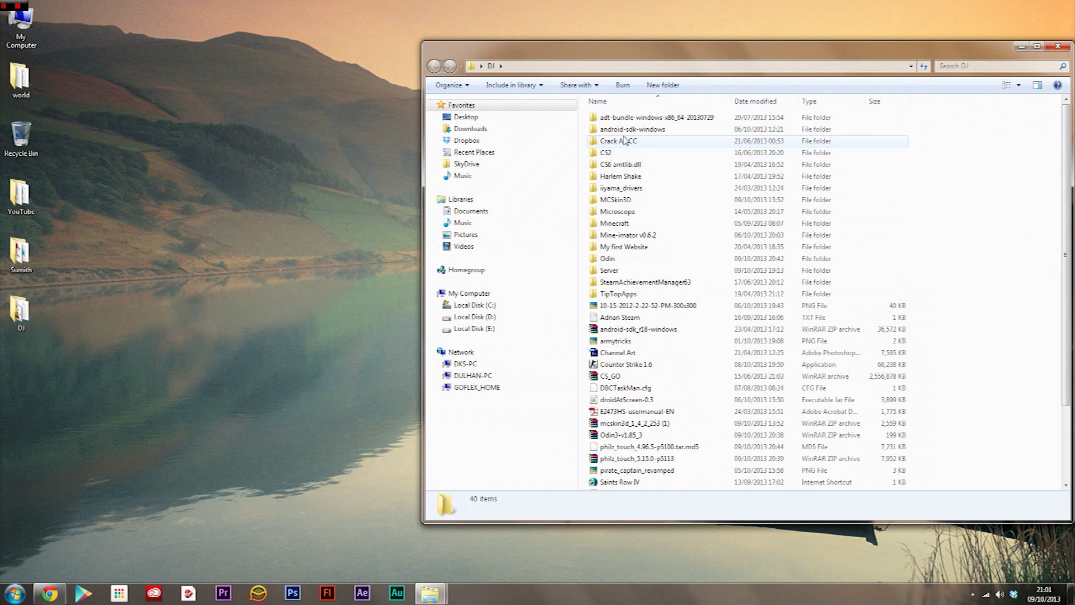
pyautogui.doubleClick(627, 129)
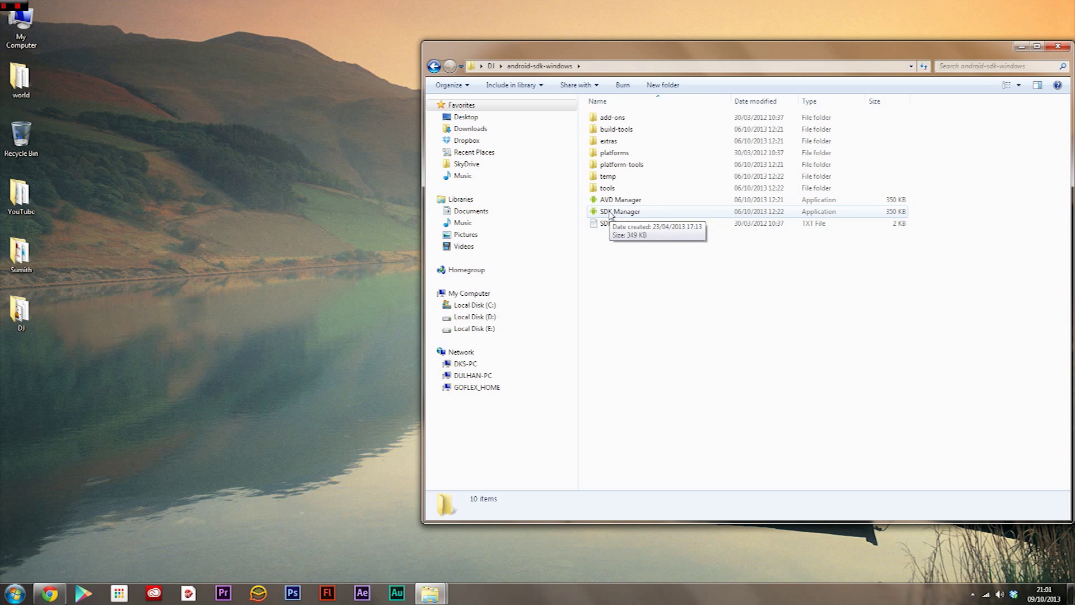
pyautogui.doubleClick(609, 213)
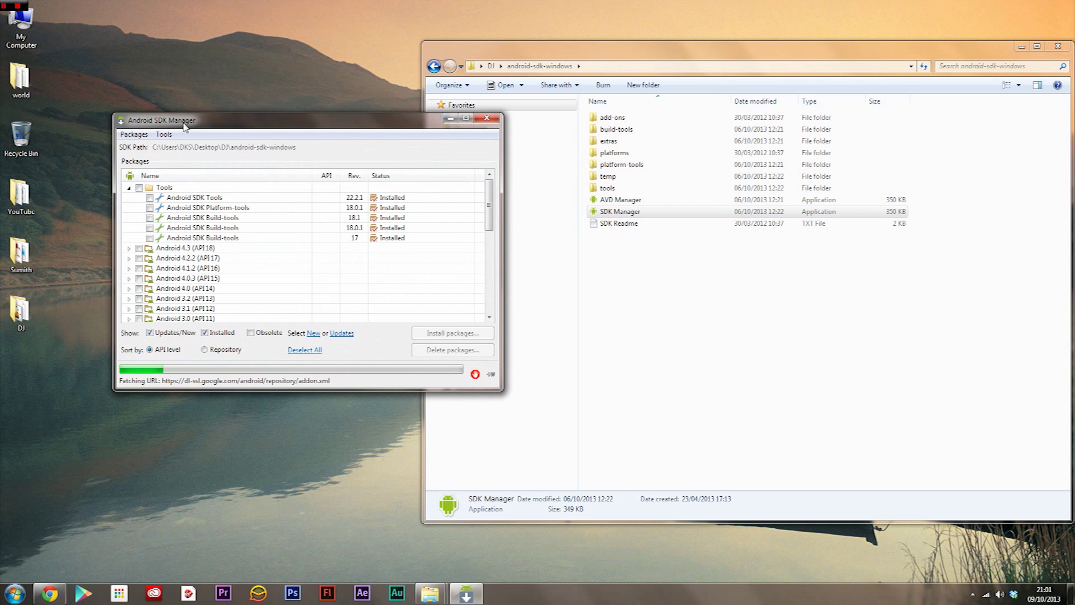
# Step: Move SDK Manager aside, uncheck the Android 4.3 (API18) packages, and close it
pyautogui.moveTo(185, 125); pyautogui.dragTo(247, 131)
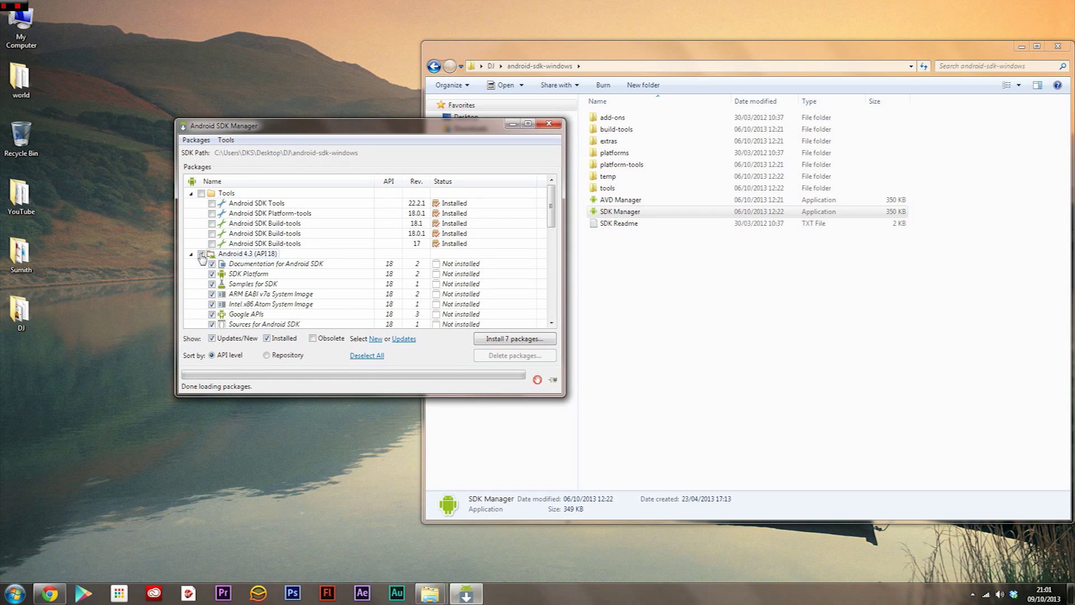
pyautogui.click(201, 254)
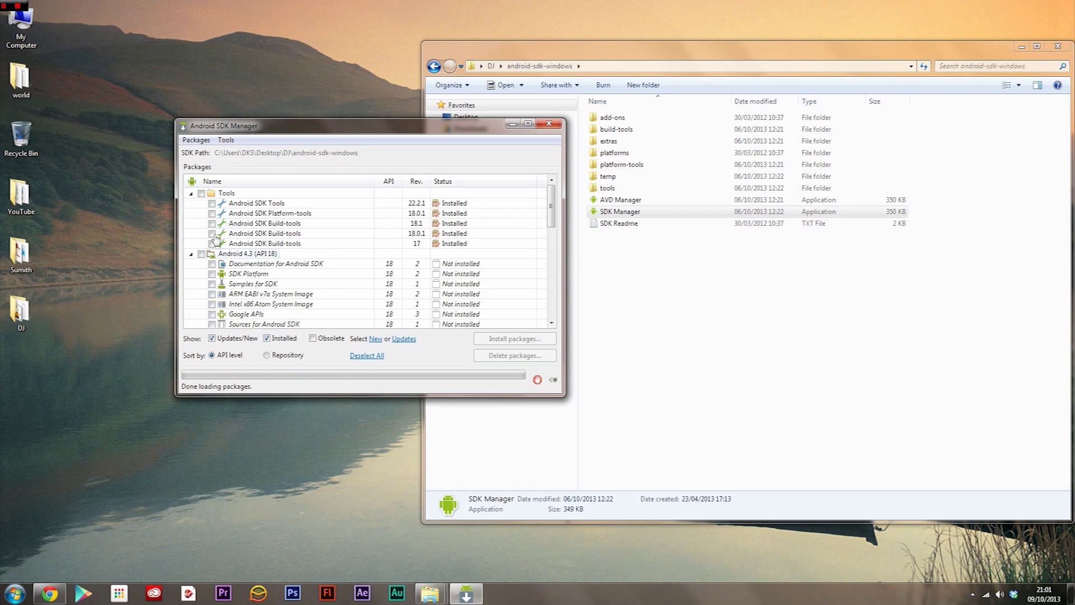
pyautogui.click(547, 123)
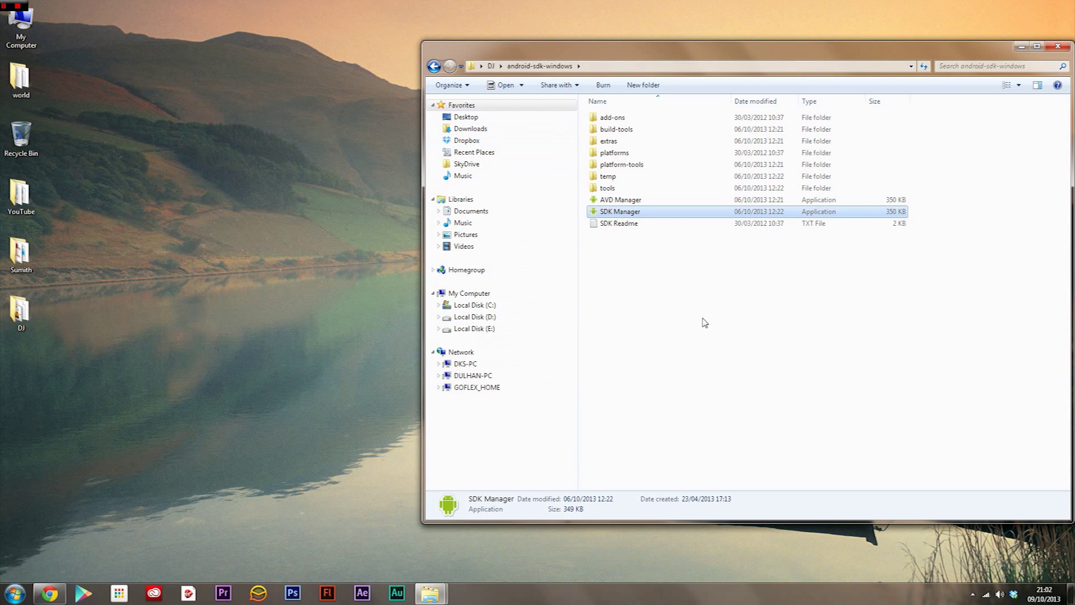
# Step: Close the android-sdk-windows window and dismiss the Start menu to leave the plain desktop showing
pyautogui.click(1057, 46)
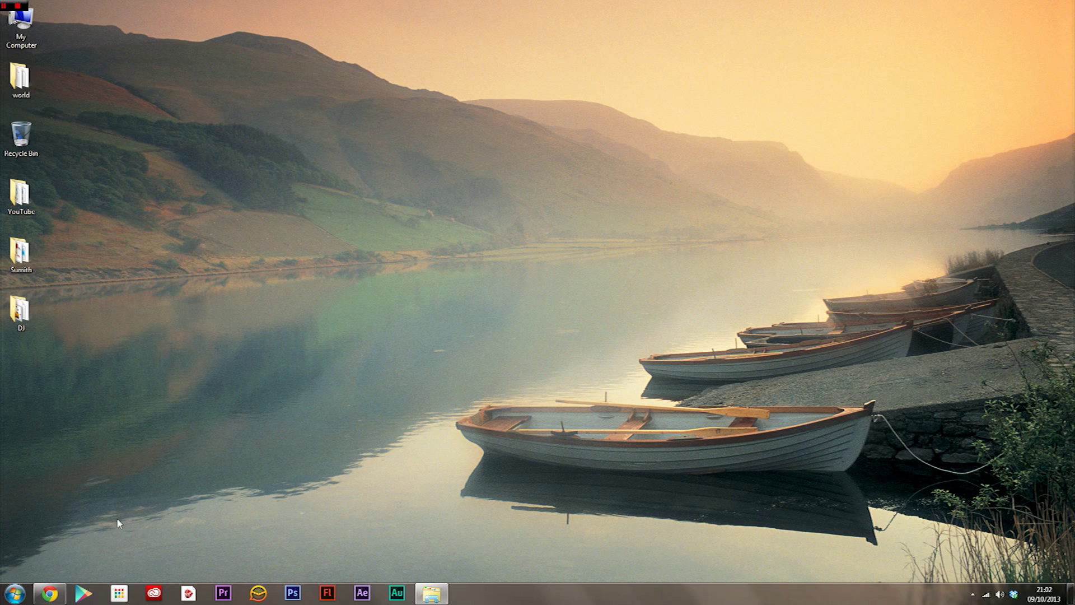
pyautogui.click(15, 593)
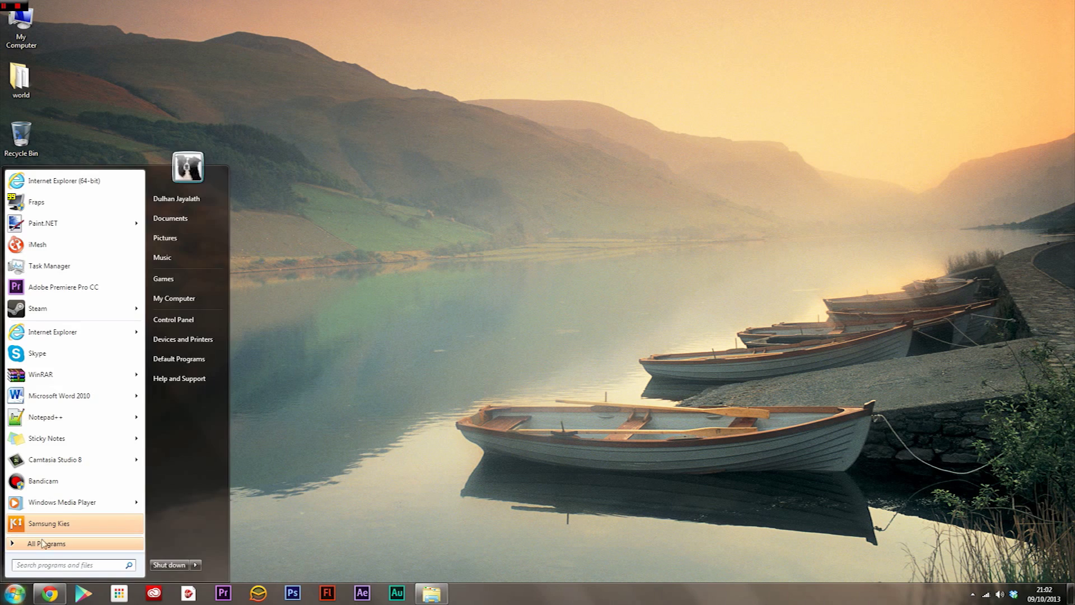
pyautogui.click(417, 428)
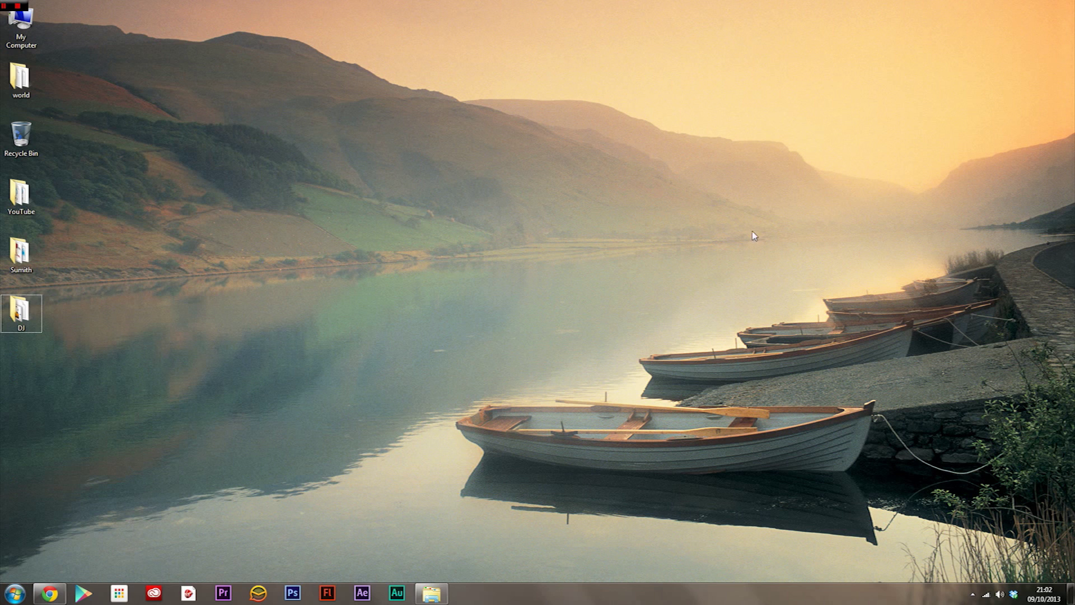
pyautogui.click(14, 593)
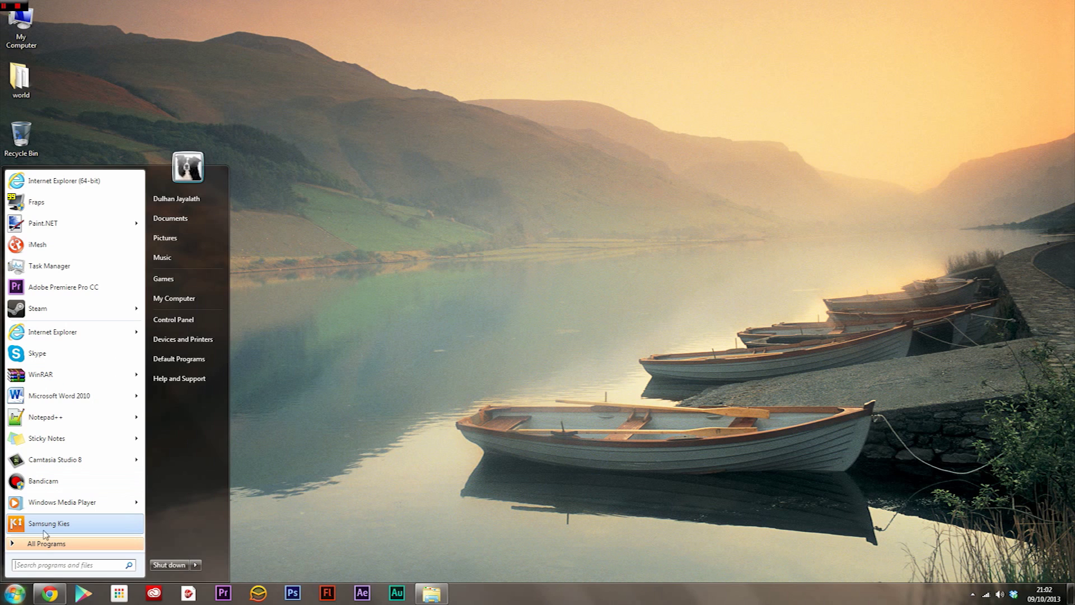
pyautogui.click(496, 239)
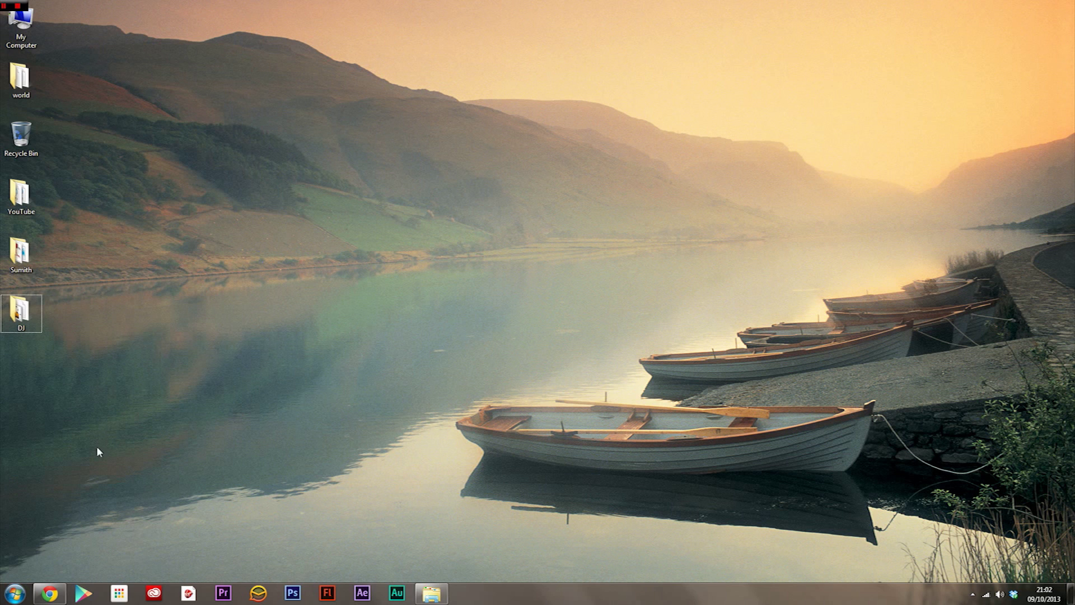
pyautogui.click(15, 593)
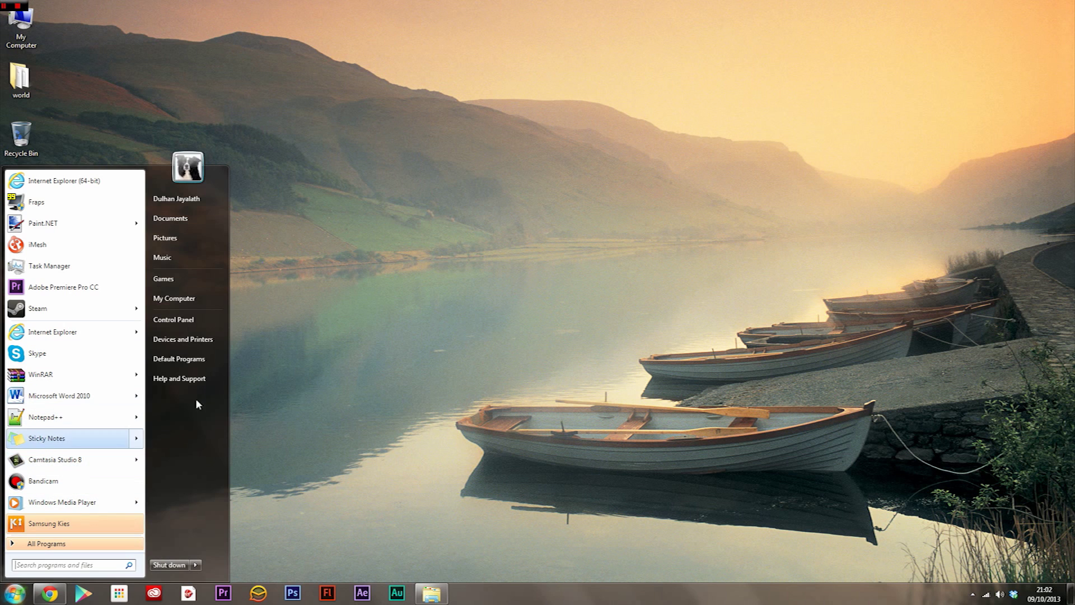
pyautogui.click(345, 377)
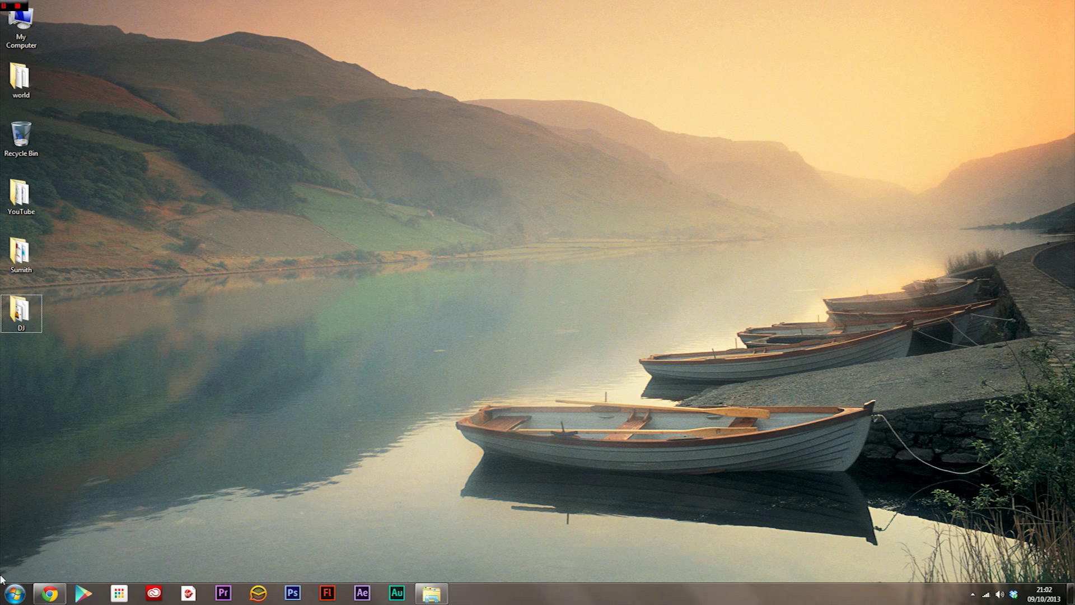
pyautogui.click(15, 592)
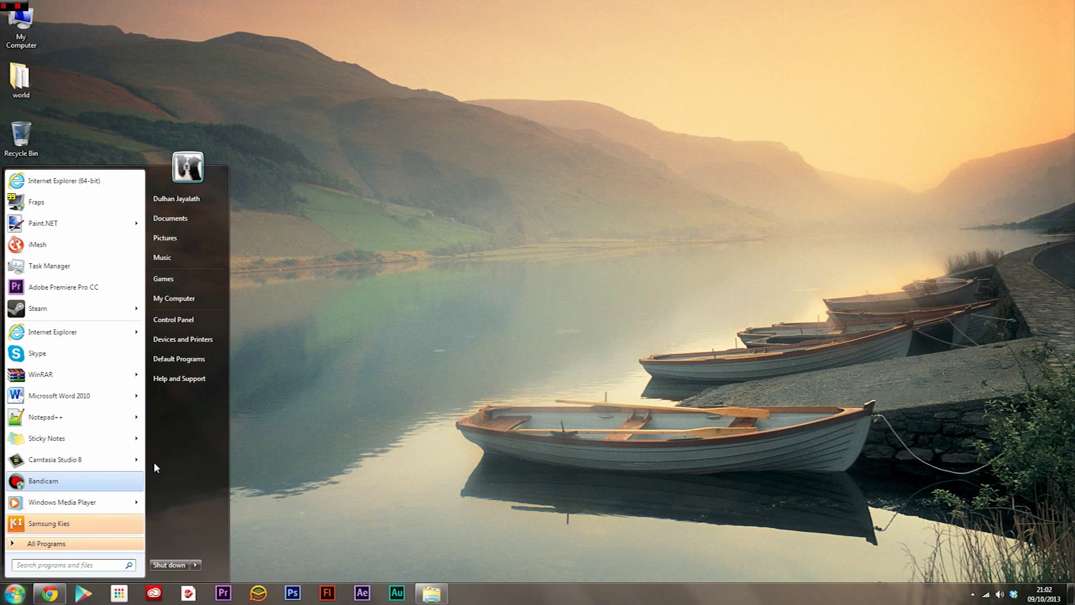
pyautogui.click(264, 410)
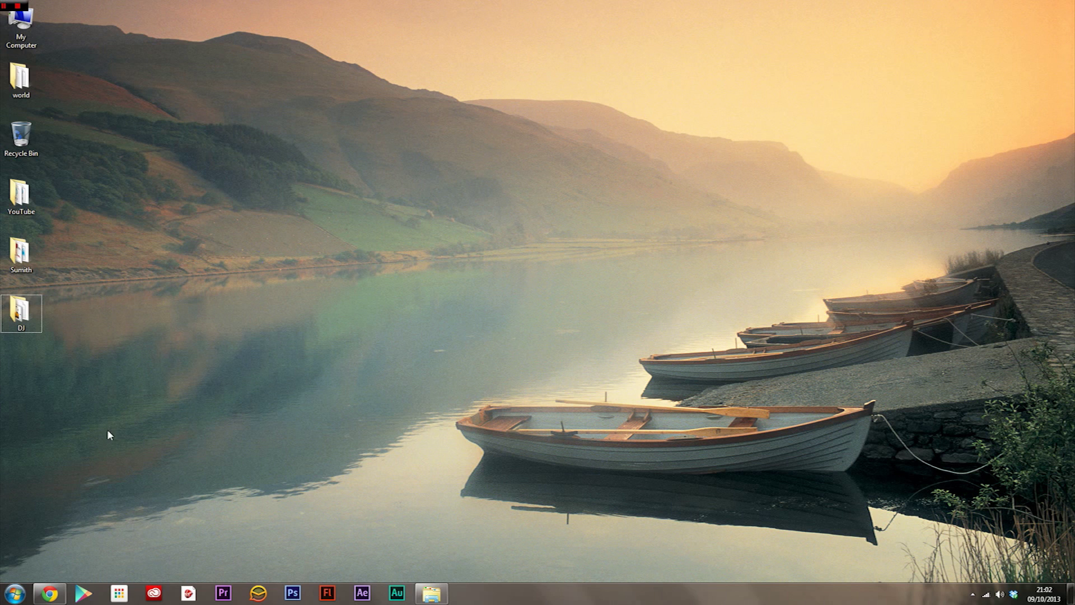
# Step: Open the DJ folder and run the droidAtScreen-0.3 jar file
pyautogui.doubleClick(24, 324)
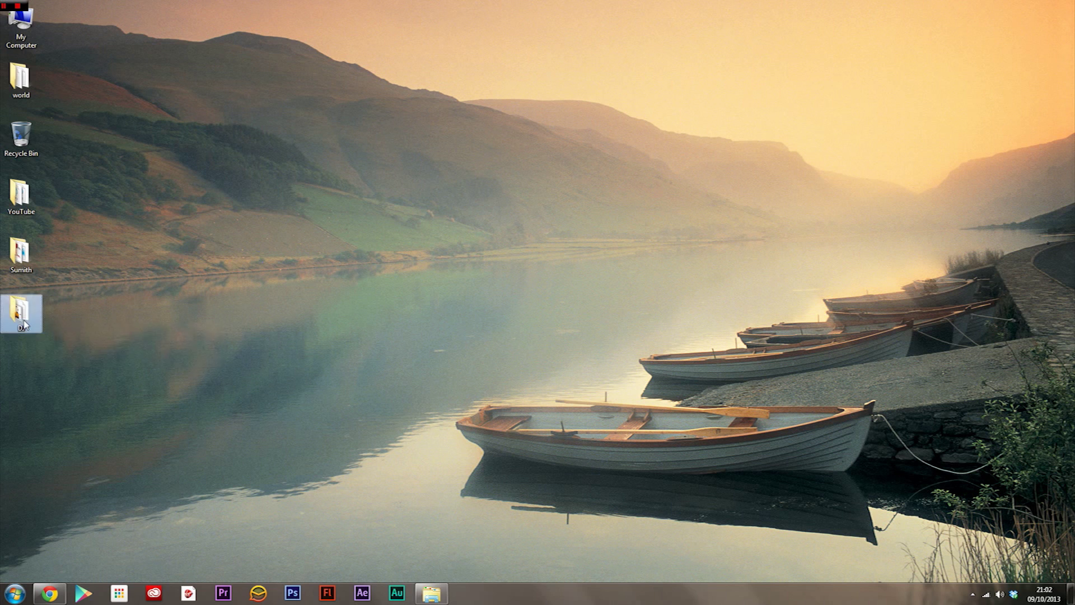
pyautogui.scroll(-3, 868, 286)
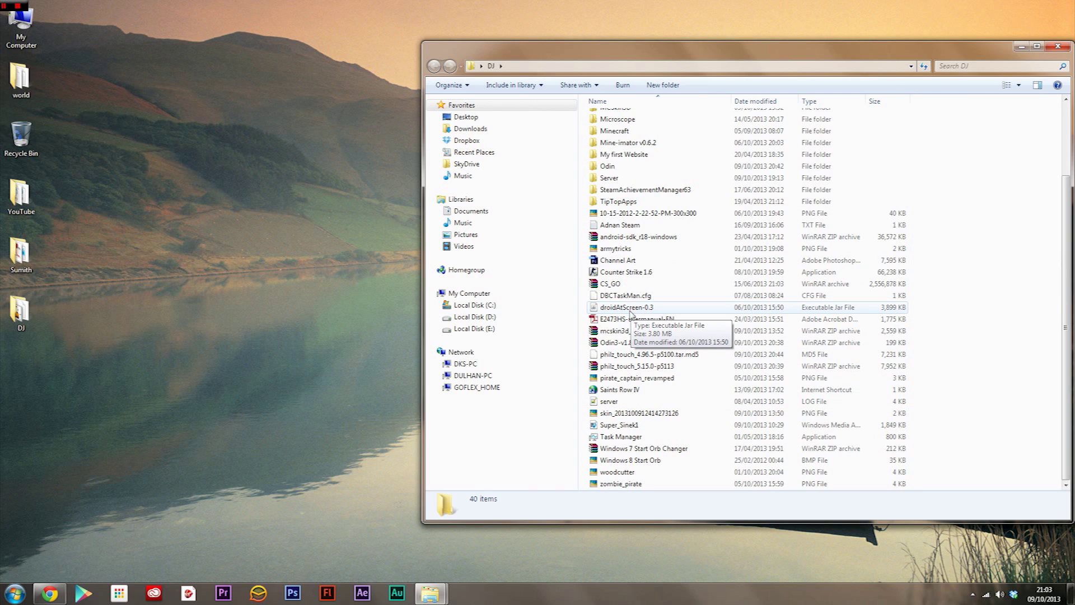
pyautogui.click(624, 312)
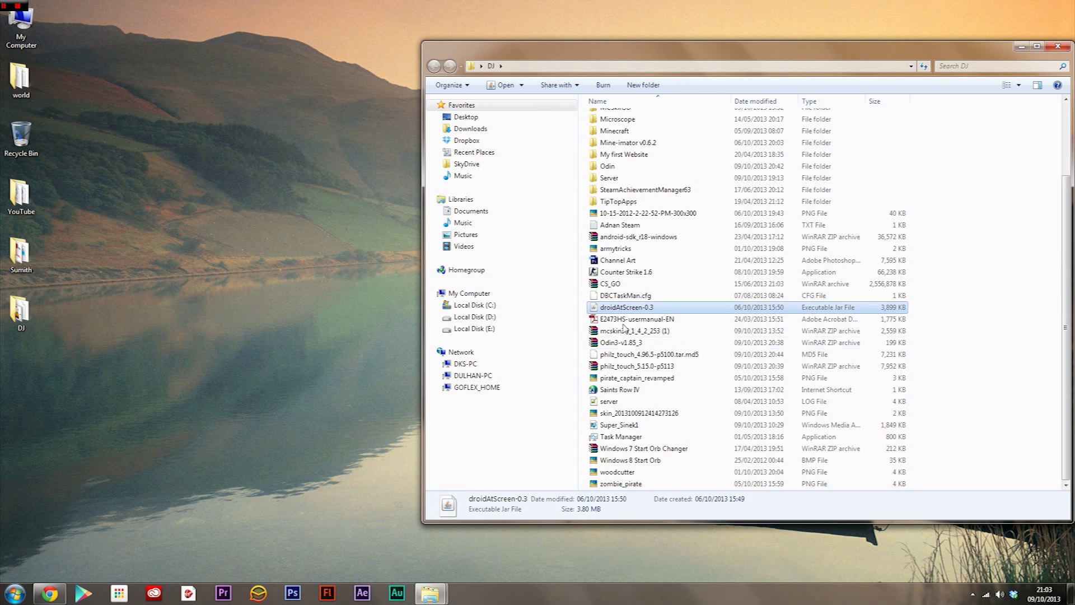
pyautogui.click(1016, 268)
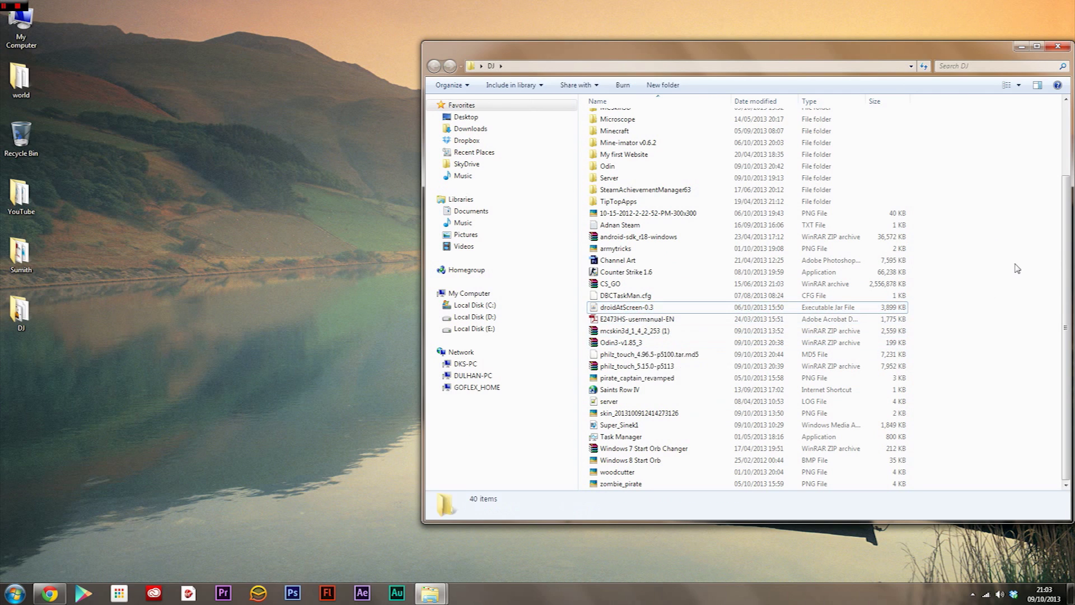
pyautogui.click(625, 310)
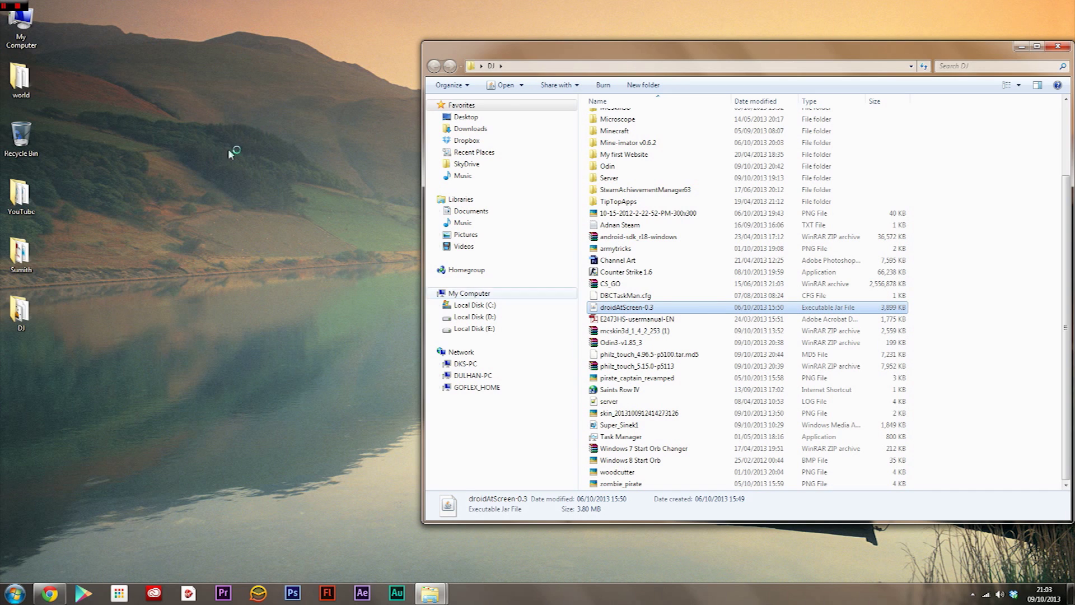
pyautogui.doubleClick(626, 308)
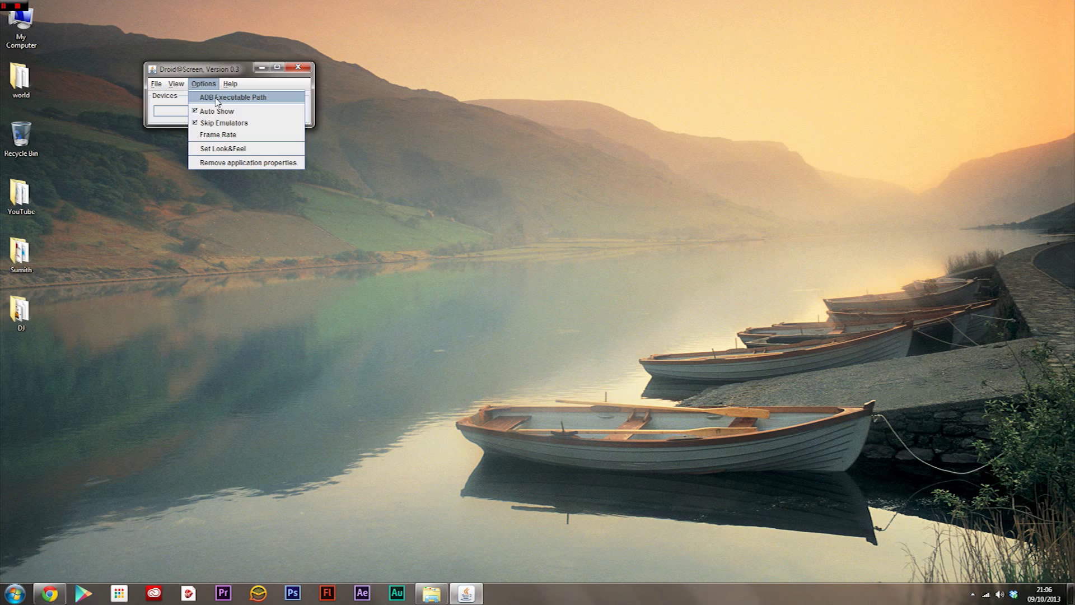
# Step: Set the ADB executable to Desktop\DJ\android-sdk-windows\platform-tools\adb.exe and accept it
pyautogui.click(216, 96)
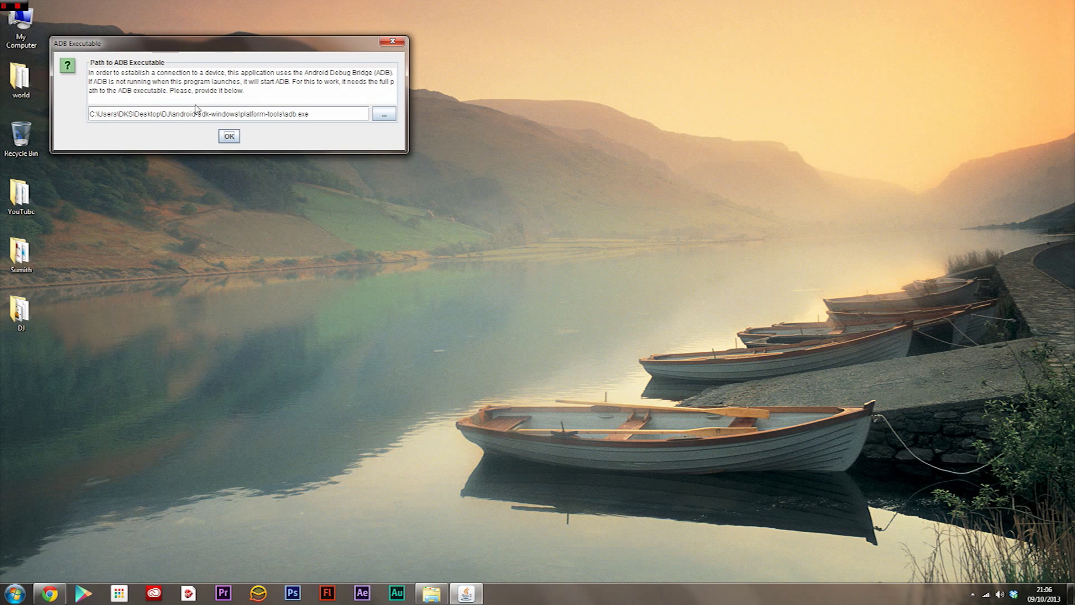
pyautogui.click(382, 115)
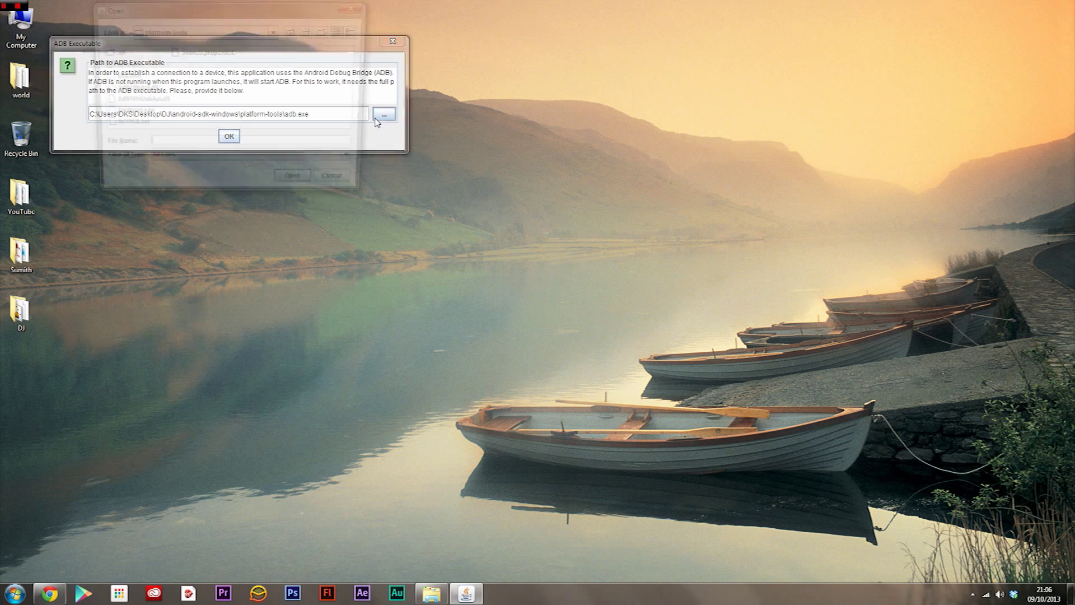
pyautogui.moveTo(217, 11); pyautogui.dragTo(572, 67)
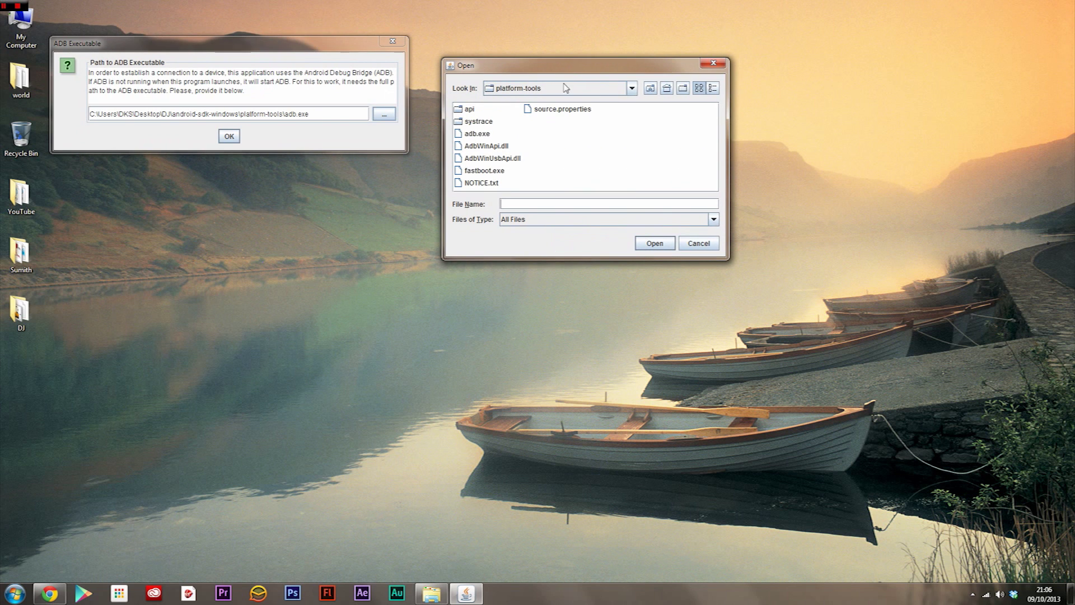
pyautogui.click(666, 89)
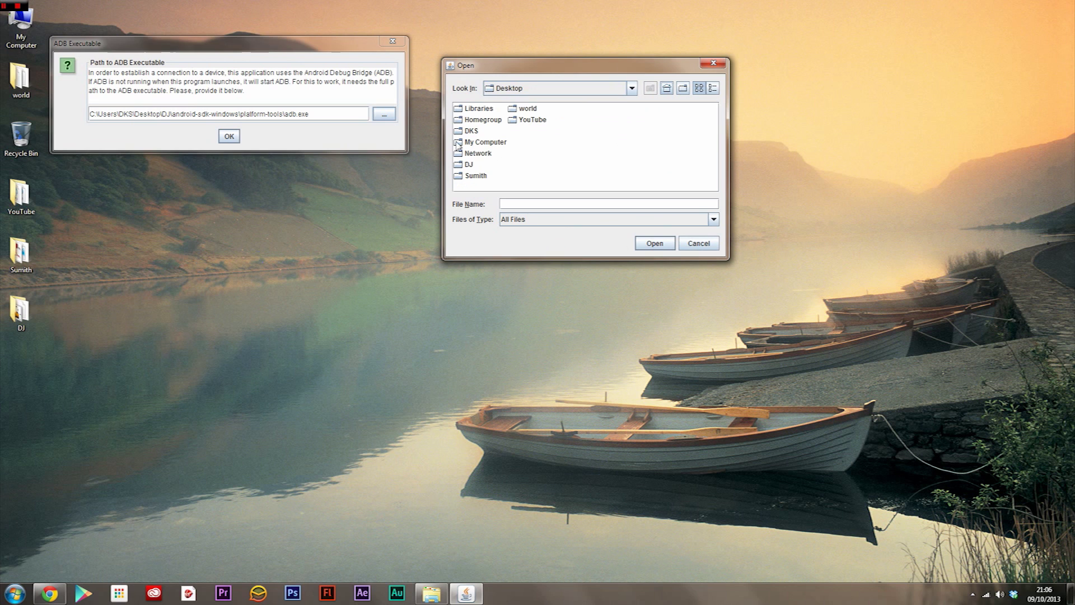
pyautogui.doubleClick(468, 165)
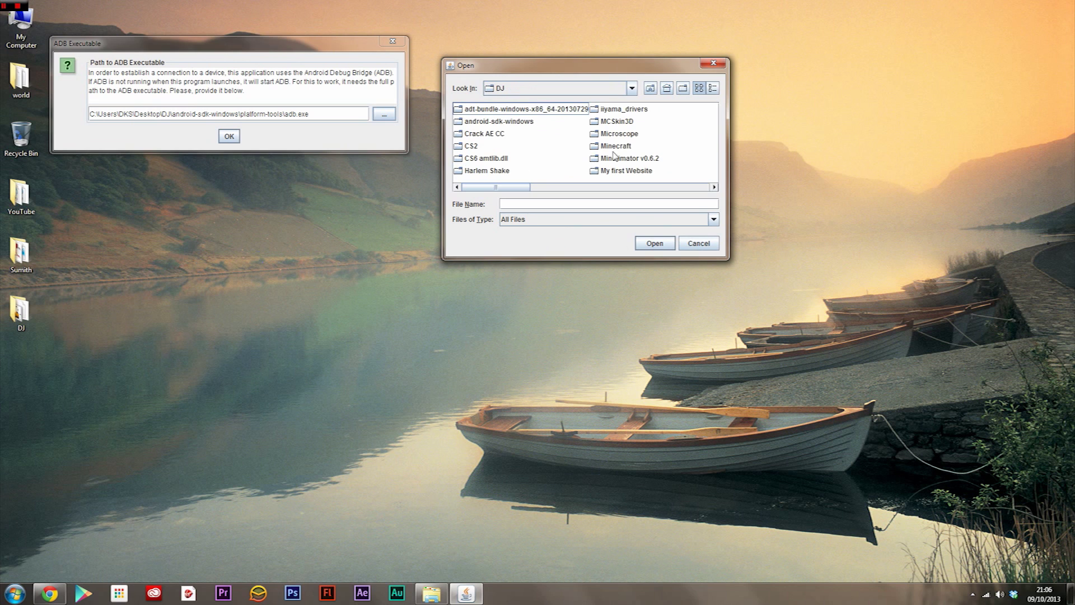
pyautogui.doubleClick(504, 122)
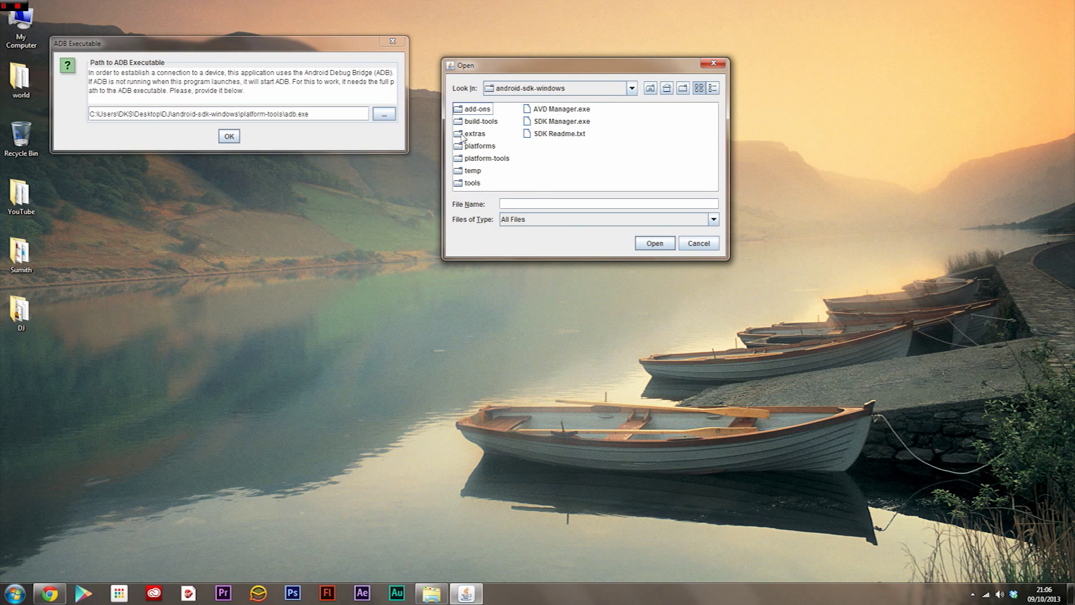
pyautogui.doubleClick(480, 159)
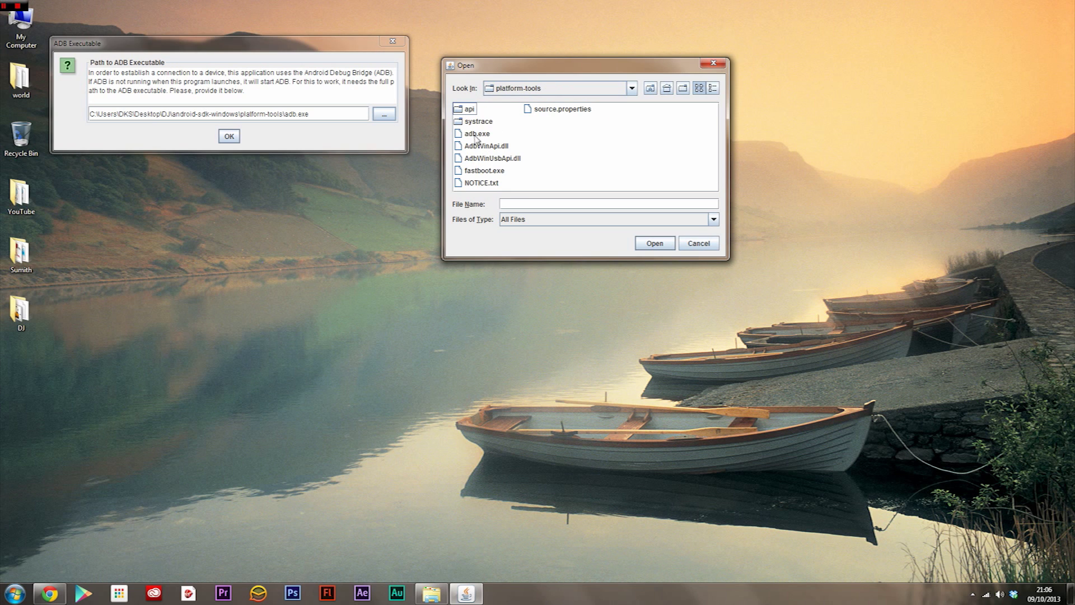
pyautogui.click(474, 134)
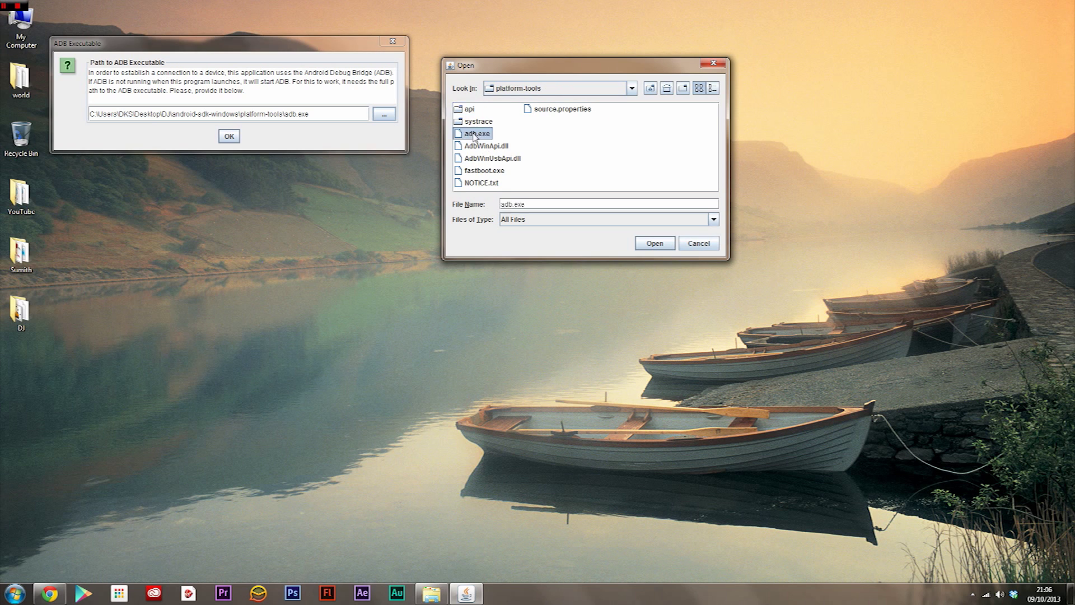
pyautogui.click(474, 134)
pyautogui.click(652, 244)
pyautogui.click(229, 137)
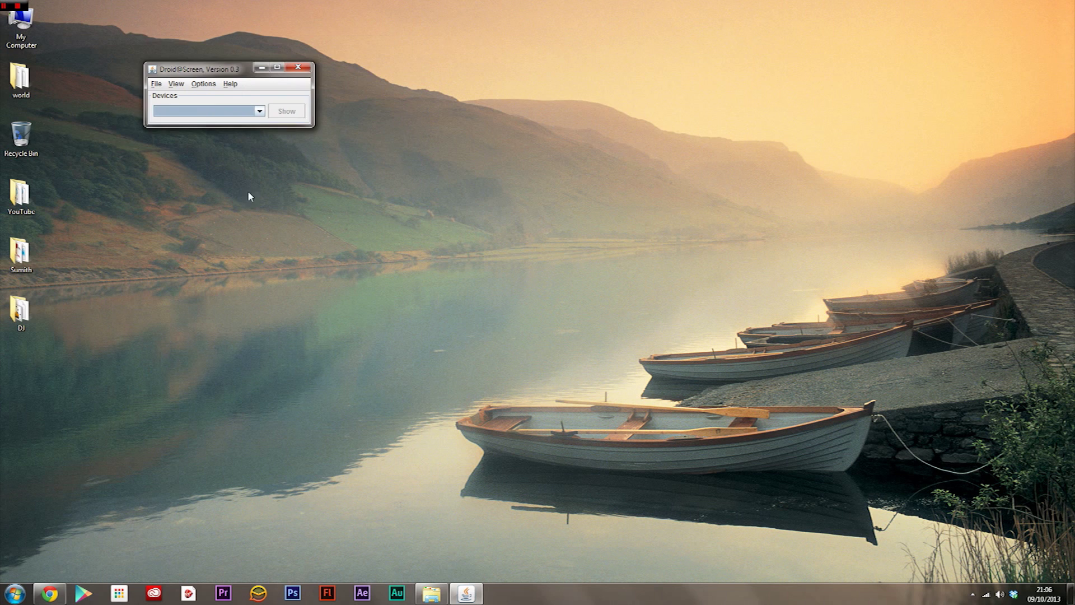
# Step: Review the Options menu without changes, then move the DJ folder window lower on screen
pyautogui.click(203, 84)
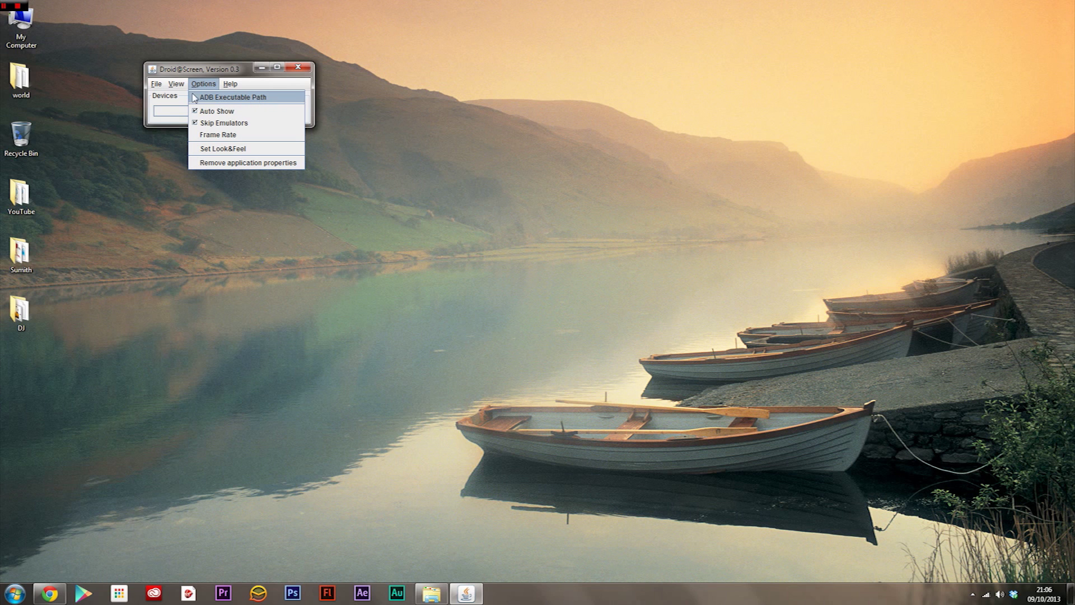
pyautogui.click(202, 69)
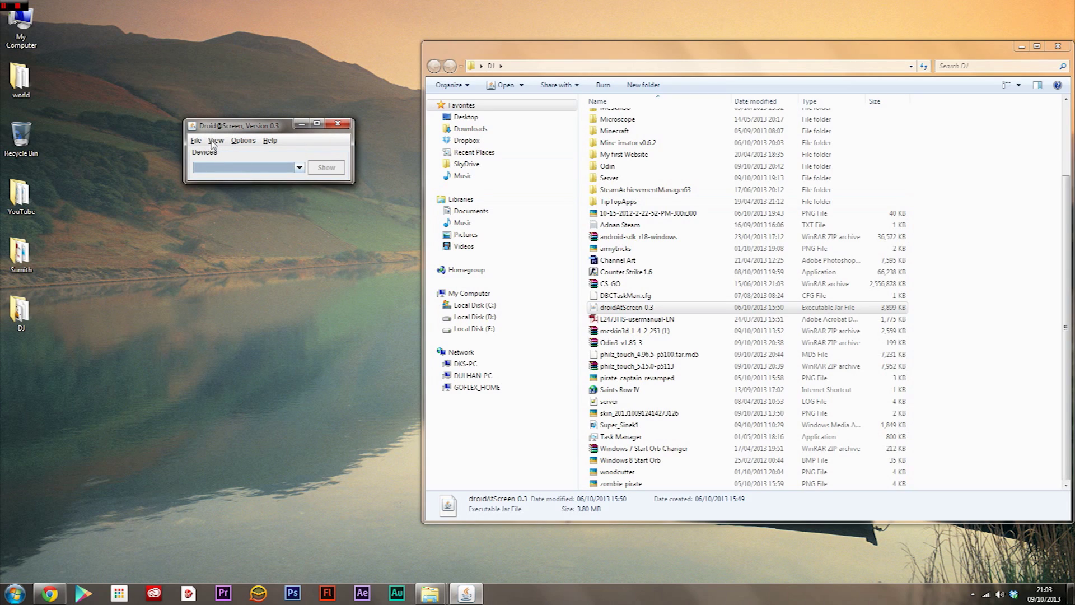
pyautogui.click(913, 52)
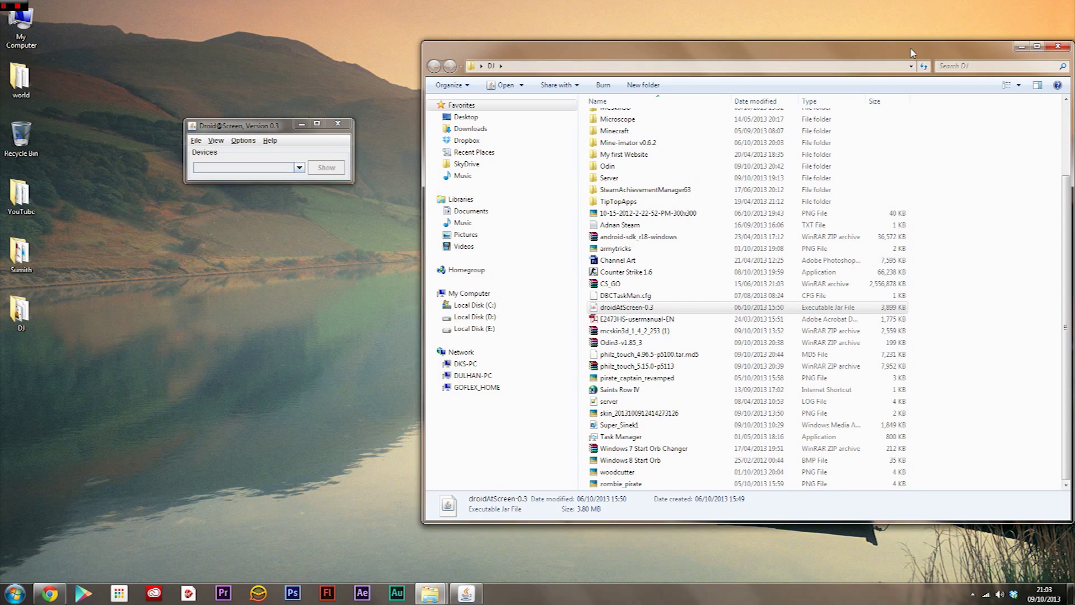
pyautogui.moveTo(913, 53); pyautogui.dragTo(831, 271)
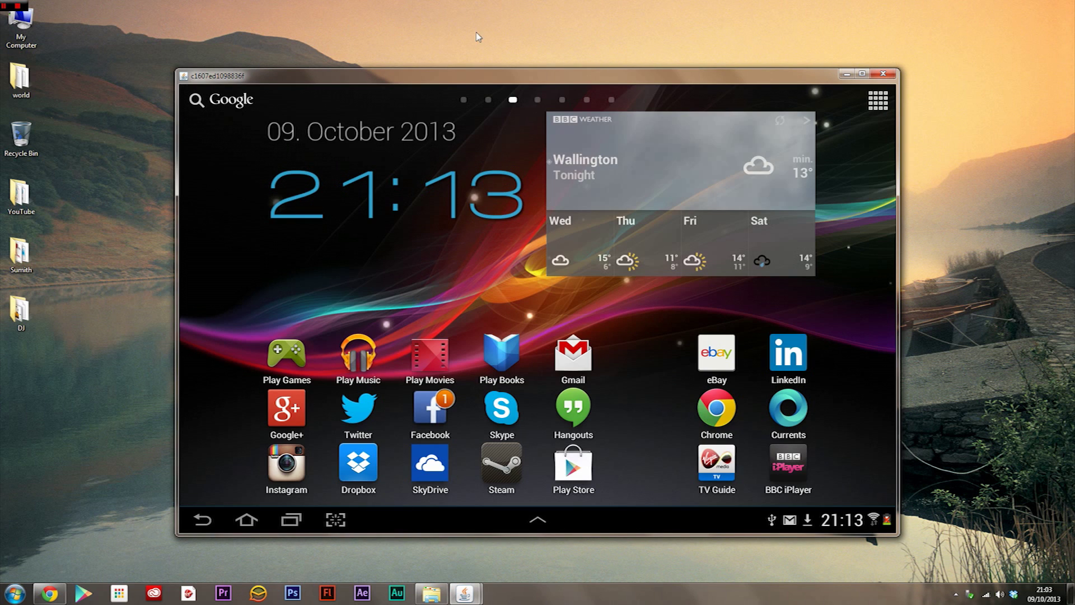
# Step: Drag the tablet mirror window aside and bring the main Droid@Screen window forward at top-left
pyautogui.moveTo(370, 72); pyautogui.dragTo(505, 68)
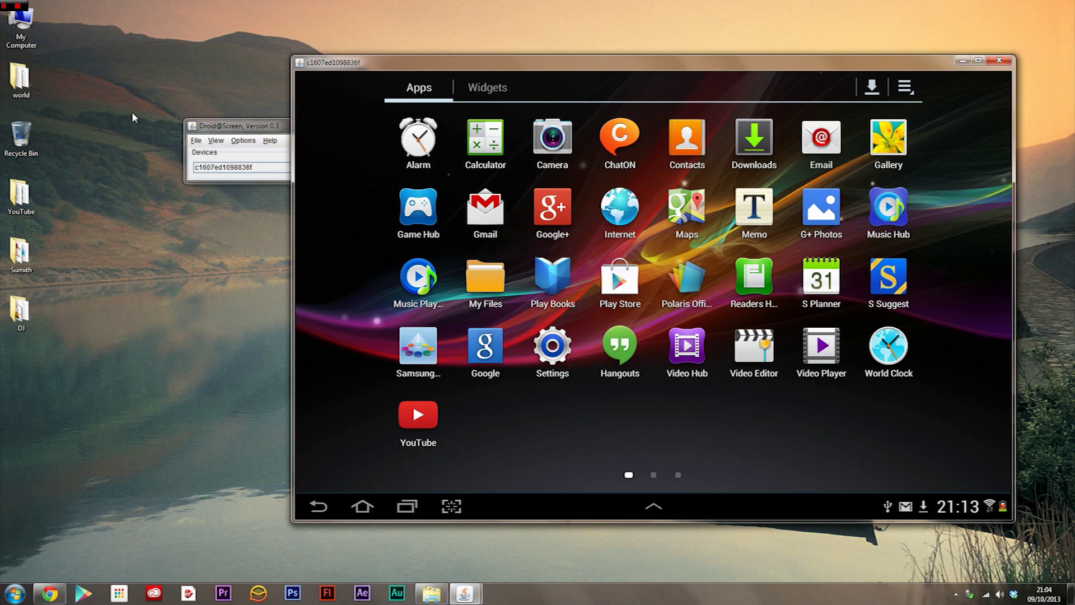
pyautogui.moveTo(228, 126); pyautogui.dragTo(170, 65)
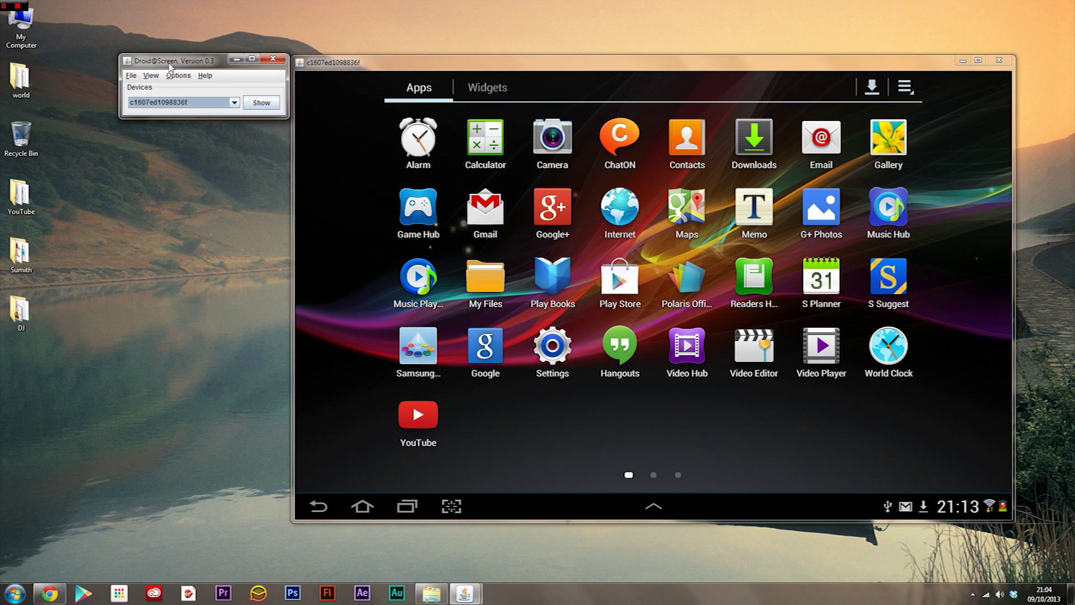